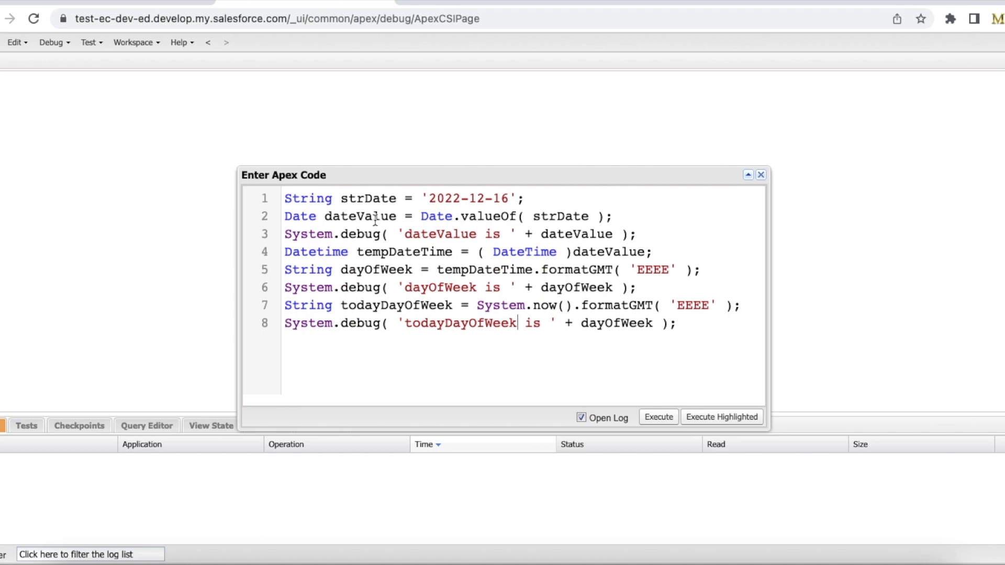
# Step: Walk through the script: strDate, Date.valueOf, tempDateTime, the 2022-12-16 date parts, System.now
pyautogui.doubleClick(360, 199)
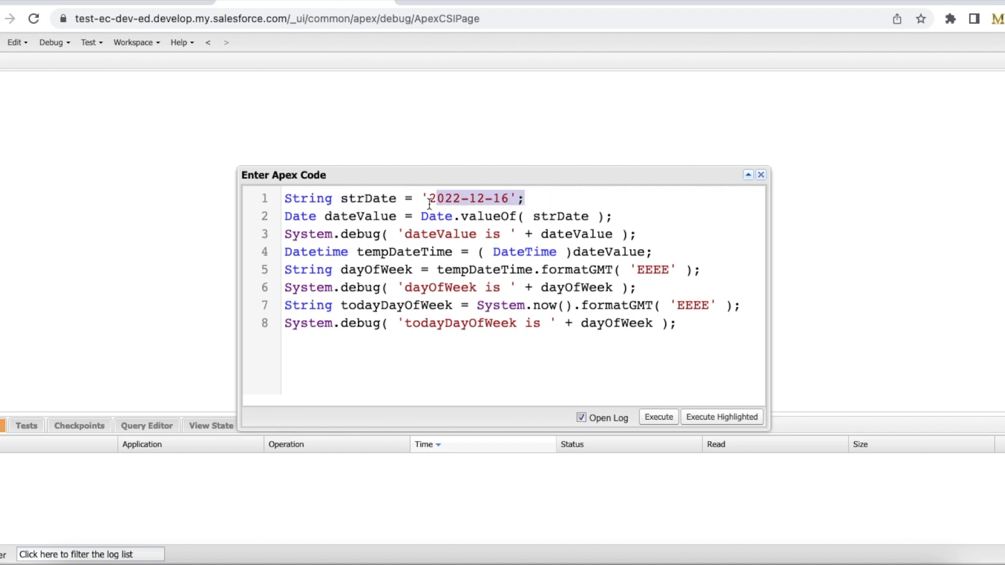
pyautogui.moveTo(524, 199); pyautogui.dragTo(278, 199)
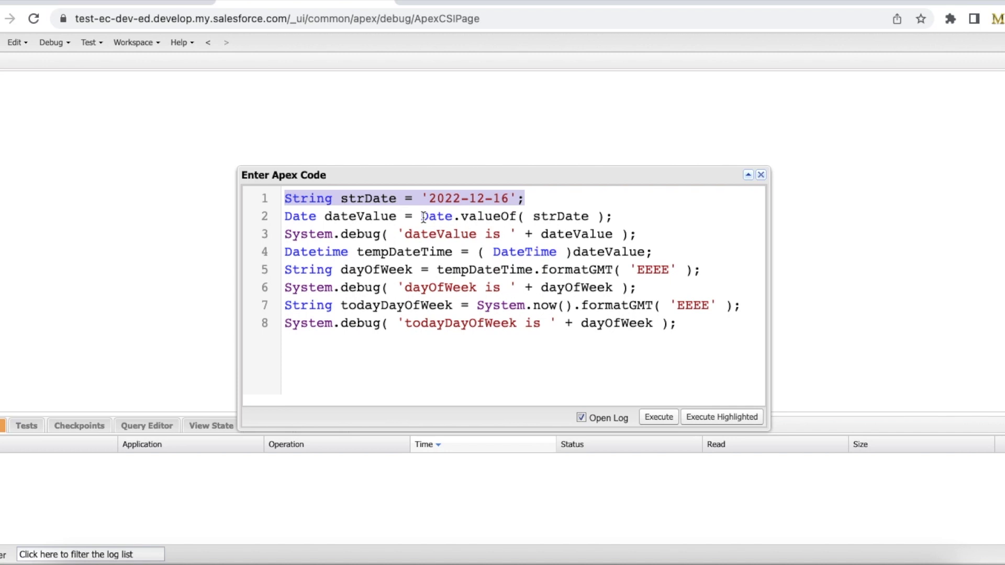
pyautogui.moveTo(422, 217); pyautogui.dragTo(572, 216)
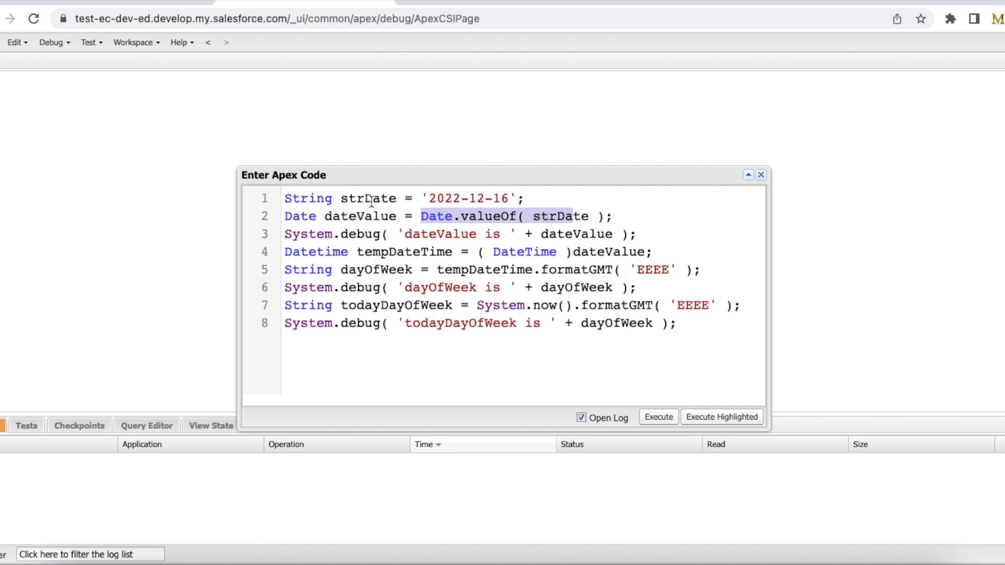
pyautogui.doubleClick(369, 216)
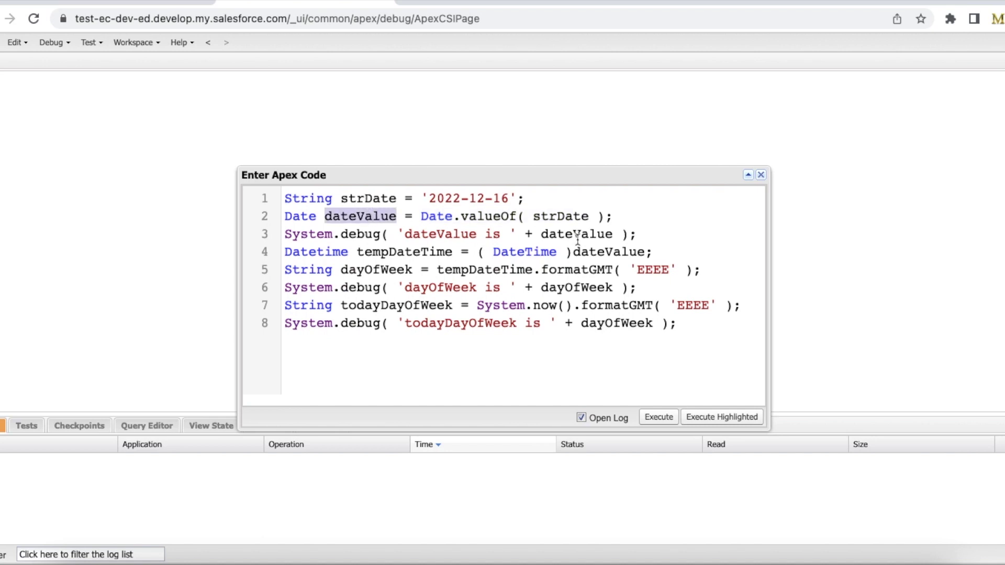
pyautogui.moveTo(614, 233); pyautogui.dragTo(397, 233)
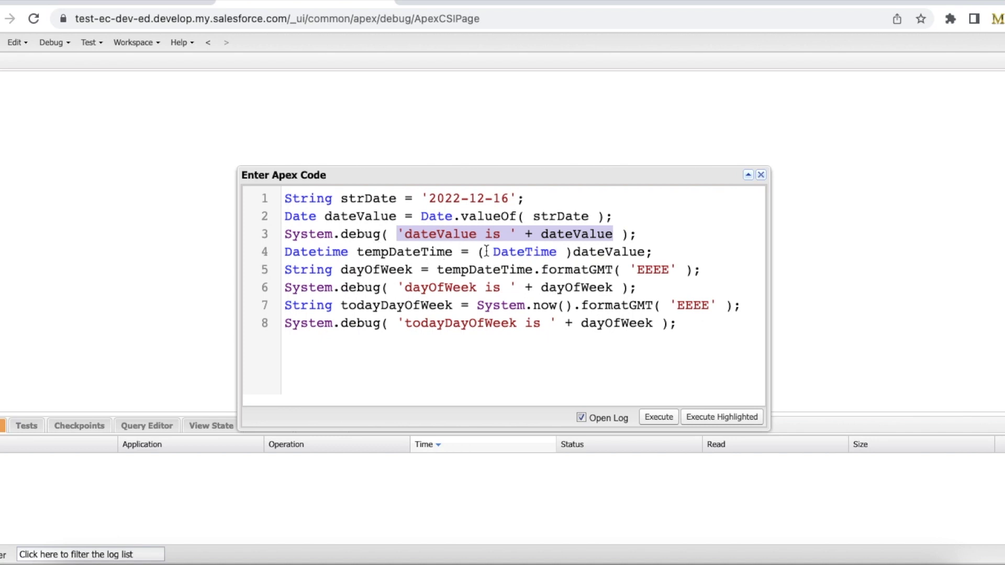
pyautogui.moveTo(355, 252); pyautogui.dragTo(455, 252)
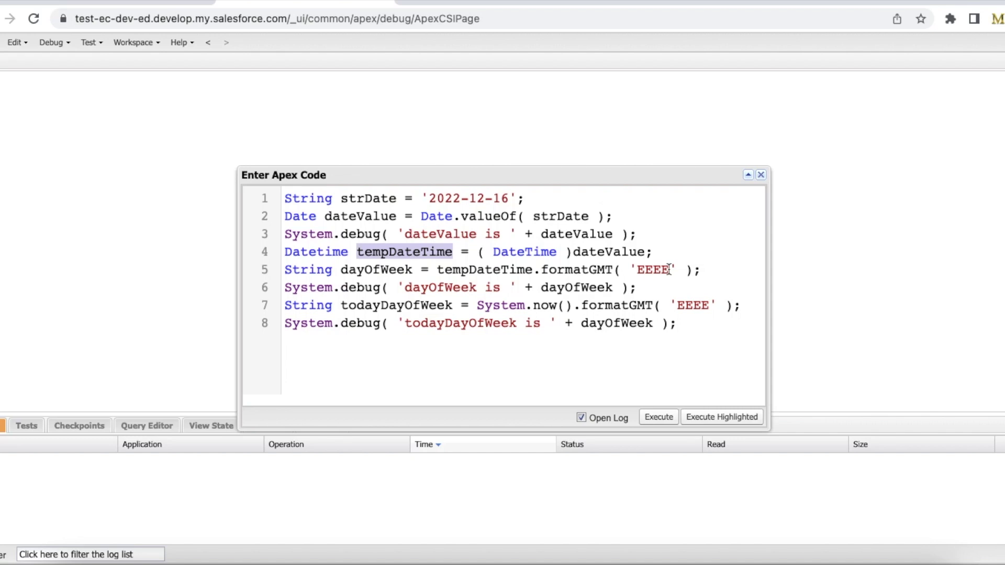
pyautogui.moveTo(638, 287)
pyautogui.mouseDown()
pyautogui.moveTo(303, 287)
pyautogui.moveTo(638, 288)
pyautogui.mouseUp()
pyautogui.moveTo(509, 198); pyautogui.dragTo(491, 198)
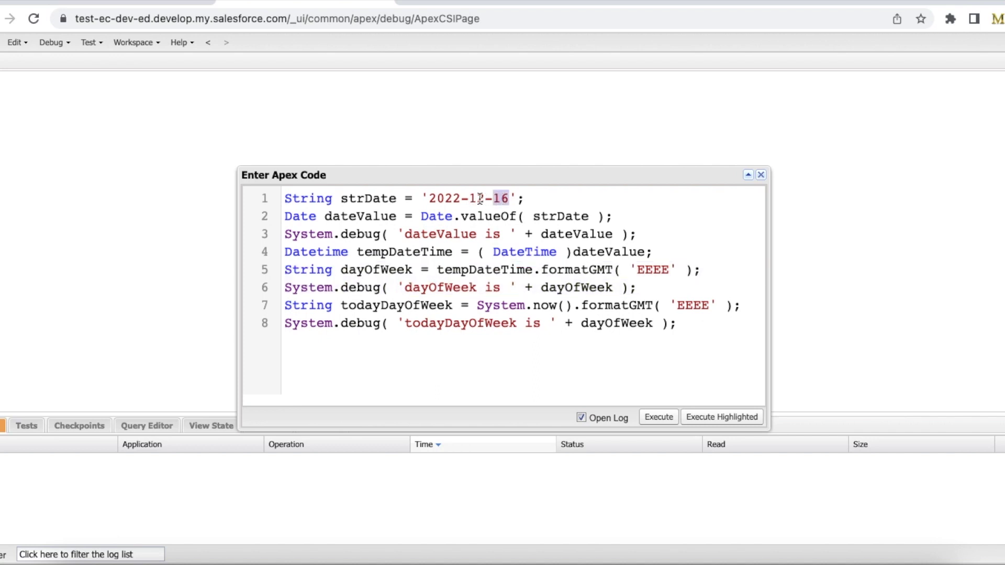
pyautogui.doubleClick(476, 198)
pyautogui.doubleClick(445, 198)
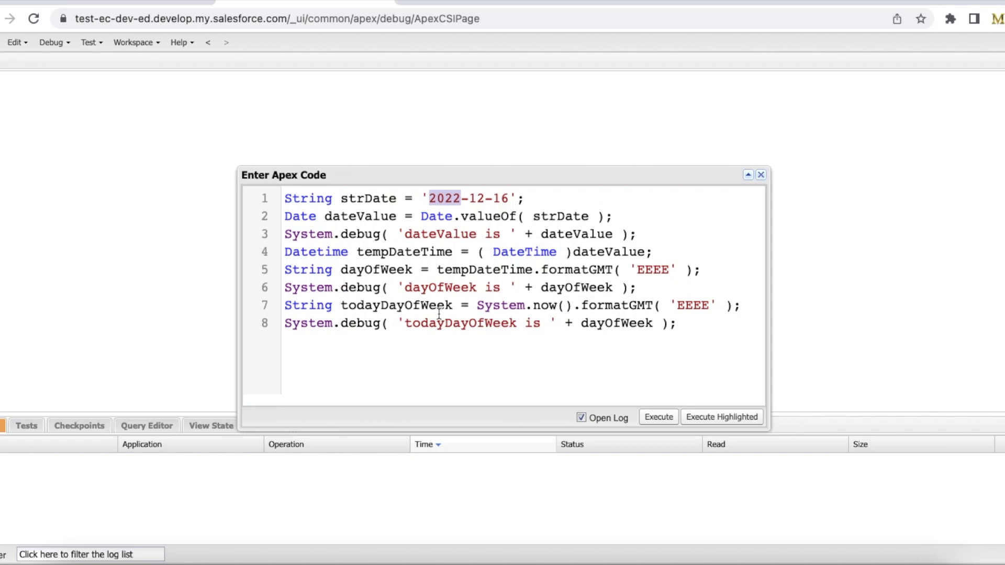
pyautogui.moveTo(477, 305); pyautogui.dragTo(571, 305)
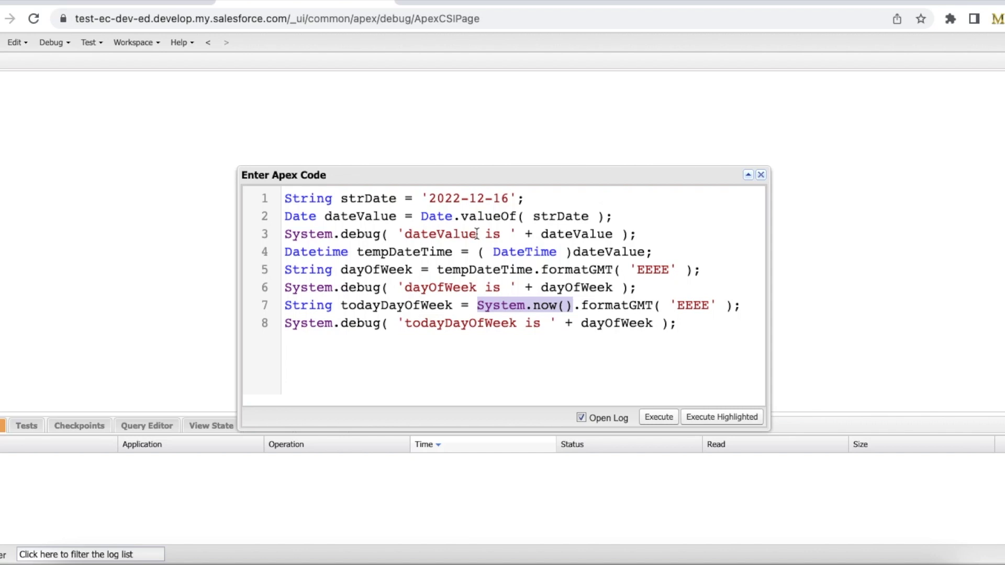
# Step: Execute the code, view debug-only output showing Friday, then reopen the Execute Anonymous window
pyautogui.click(658, 416)
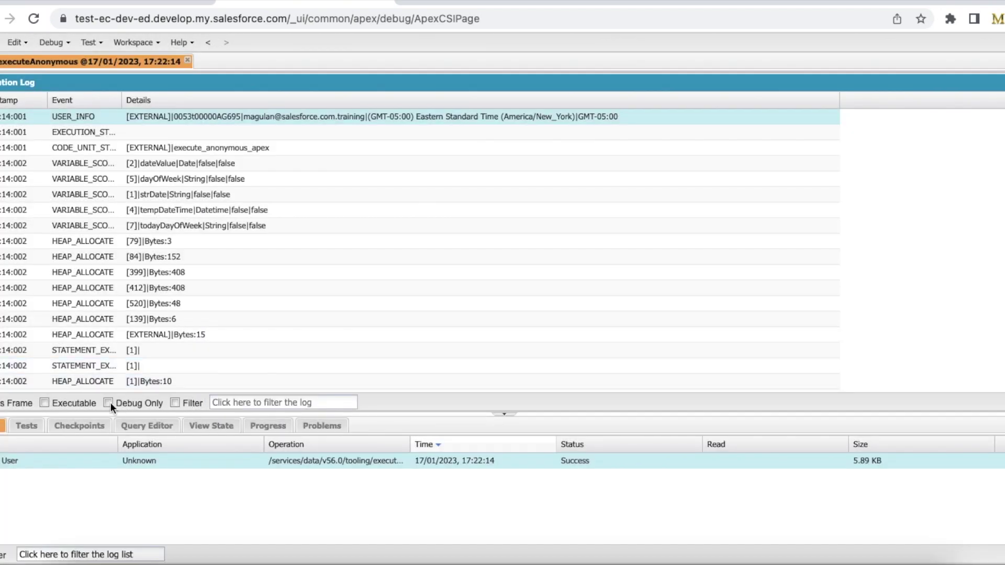
pyautogui.click(108, 402)
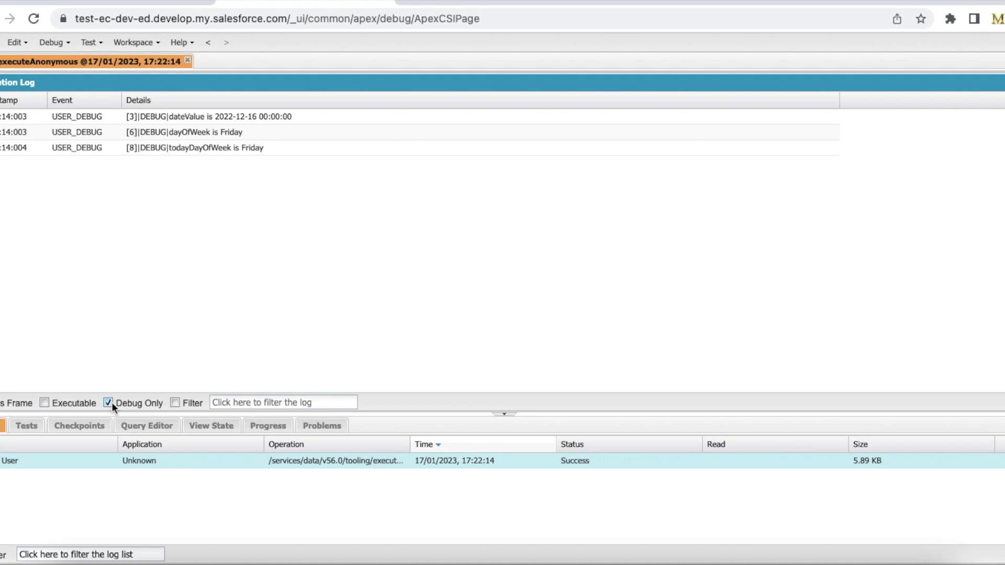
pyautogui.click(188, 62)
pyautogui.click(51, 42)
pyautogui.click(63, 63)
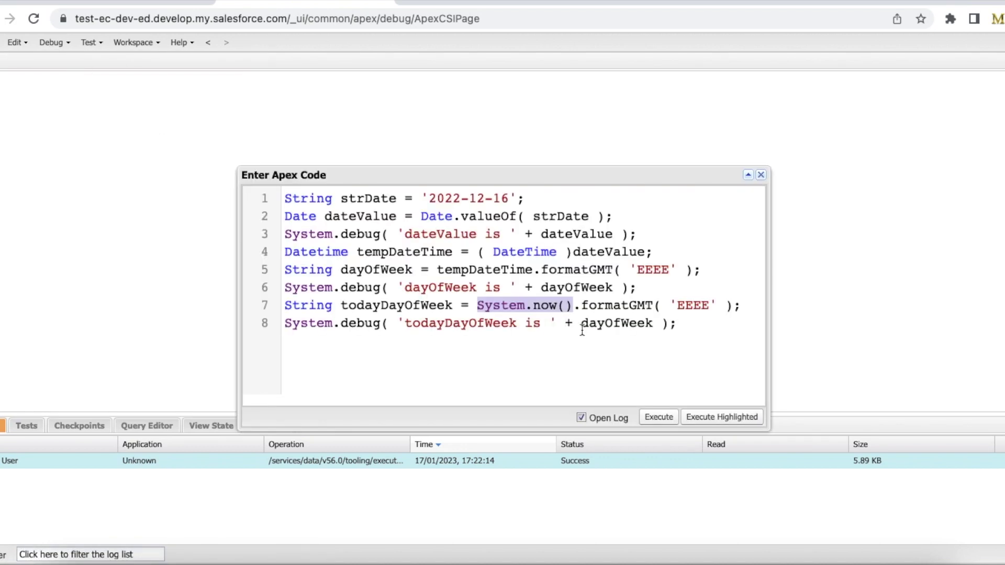
# Step: Paste todayDayOfWeek over dayOfWeek in line 8's debug statement and rerun the script
pyautogui.doubleClick(448, 323)
pyautogui.hotkey('ctrl', 'c')
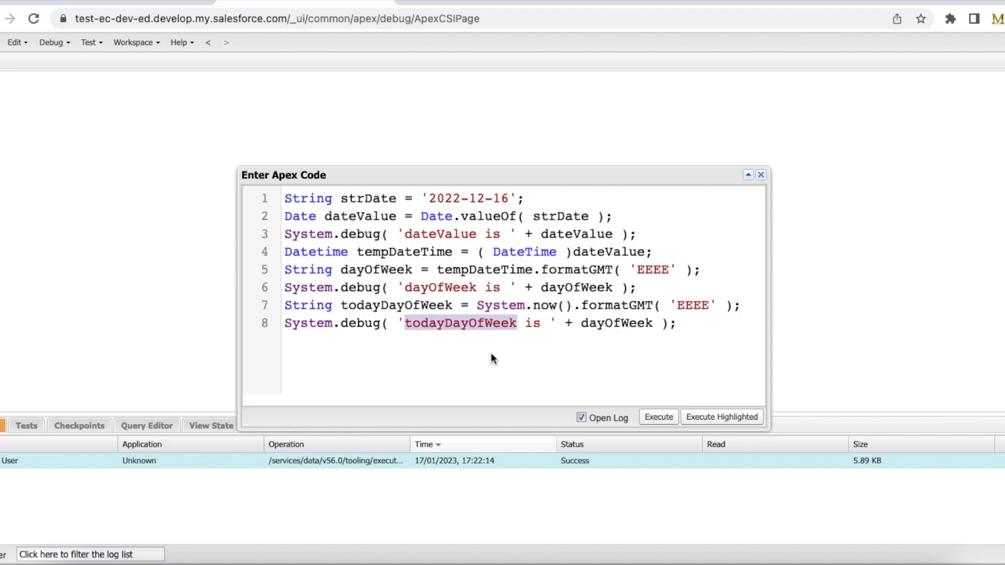
pyautogui.doubleClick(604, 322)
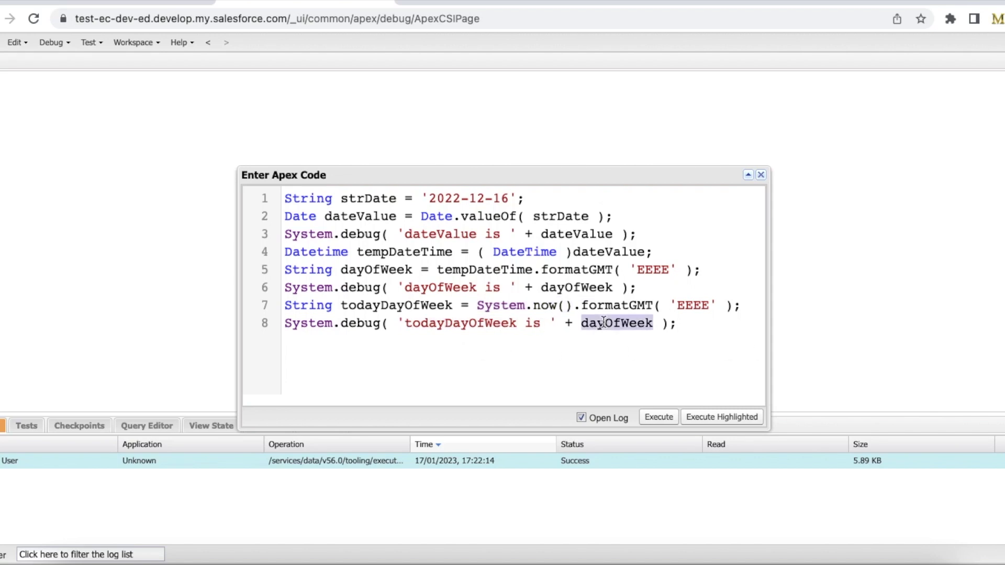
pyautogui.hotkey('ctrl', 'v')
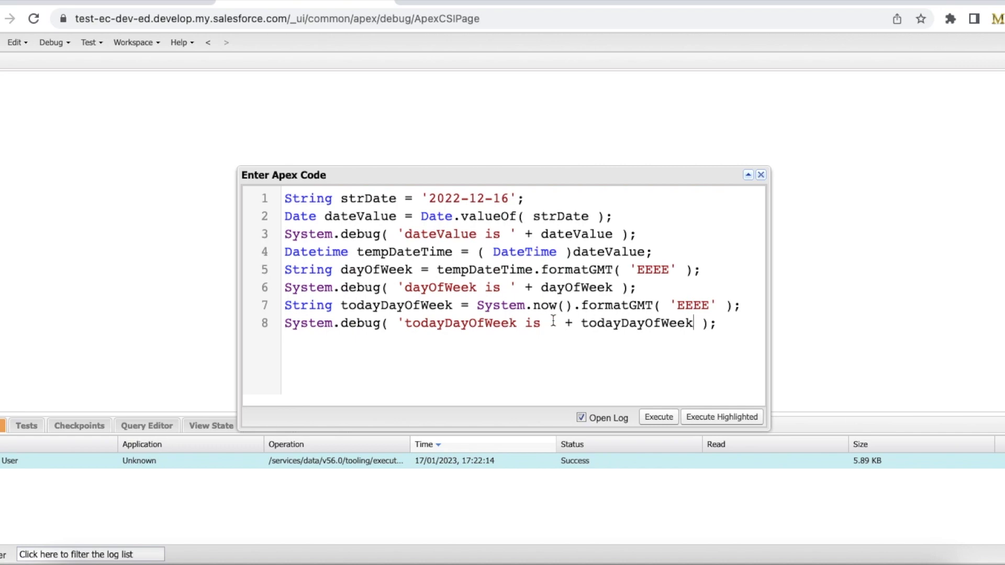
pyautogui.doubleClick(430, 287)
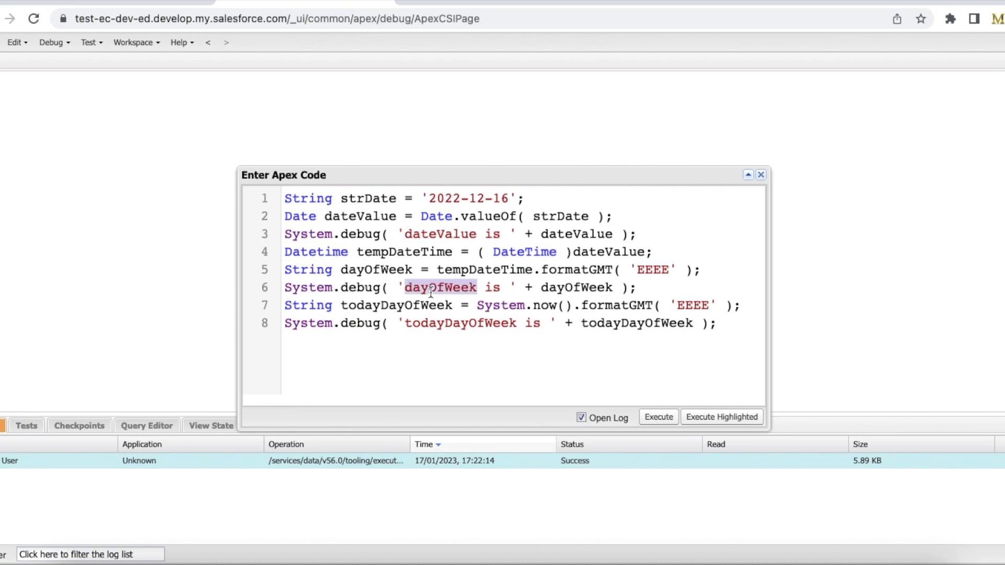
pyautogui.click(657, 417)
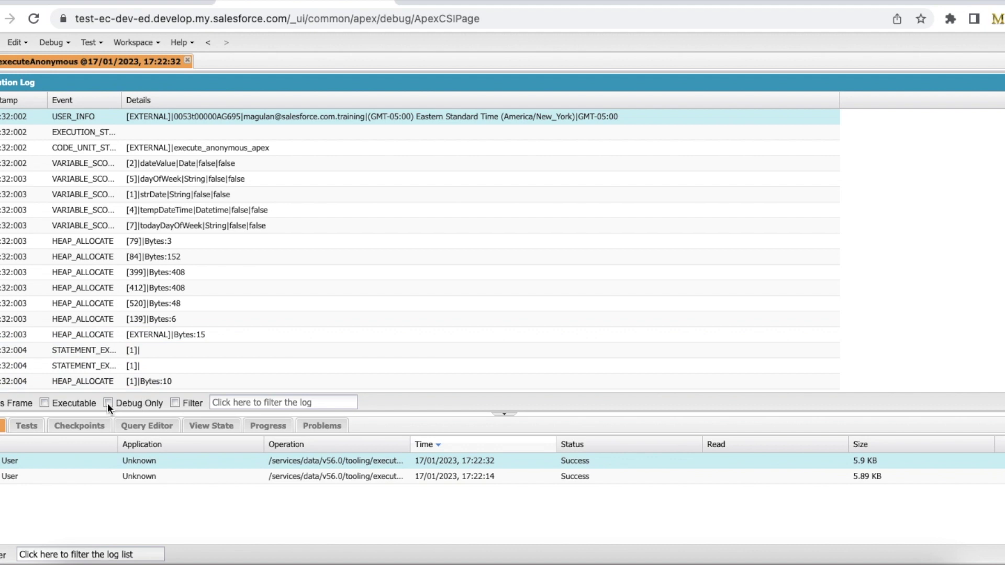
# Step: Filter the second log to debug lines: Friday for 2022-12-16, Tuesday for today
pyautogui.click(107, 403)
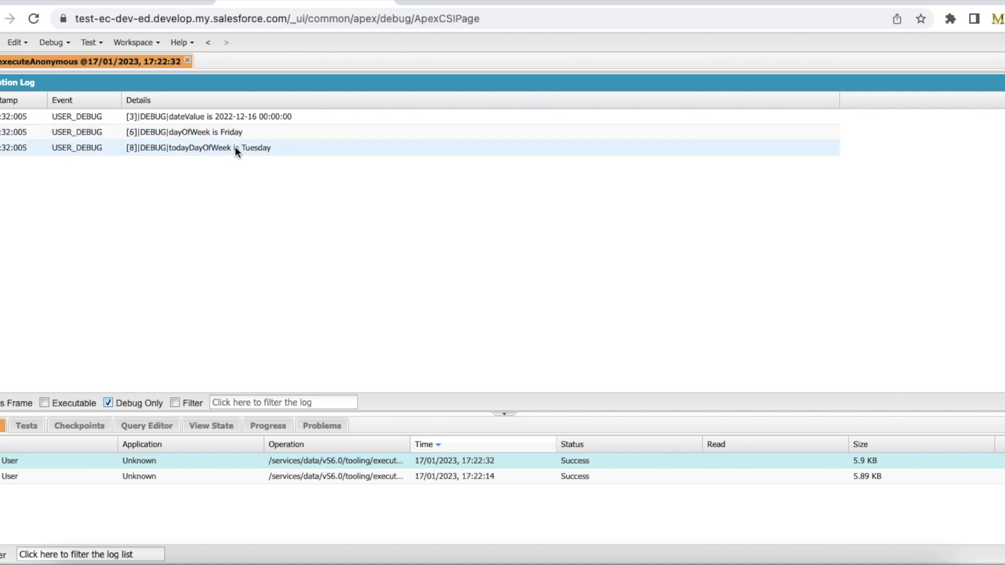
pyautogui.click(50, 43)
# Step: Reopen the Execute Anonymous window with the eight-line script printing todayDayOfWeek
pyautogui.click(74, 66)
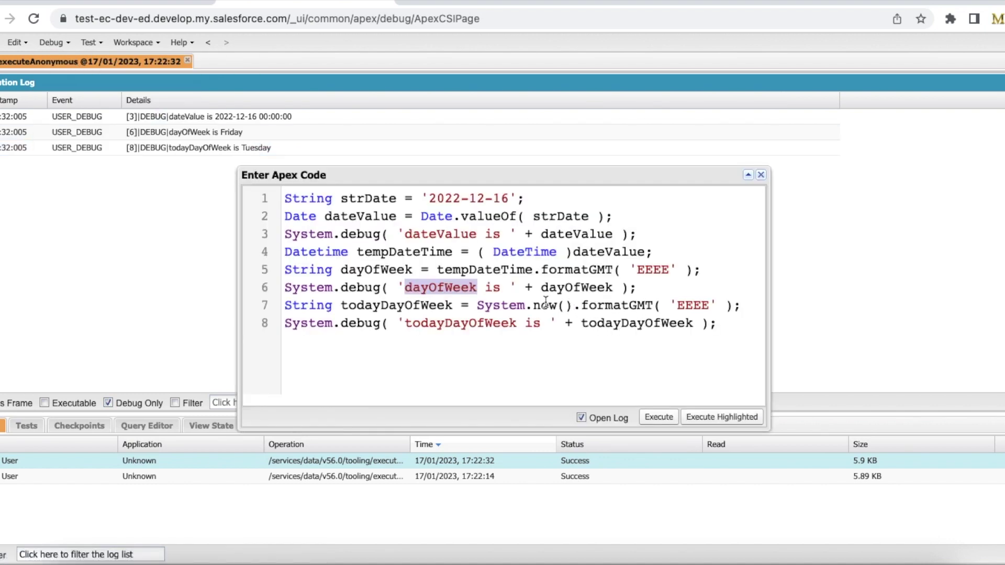